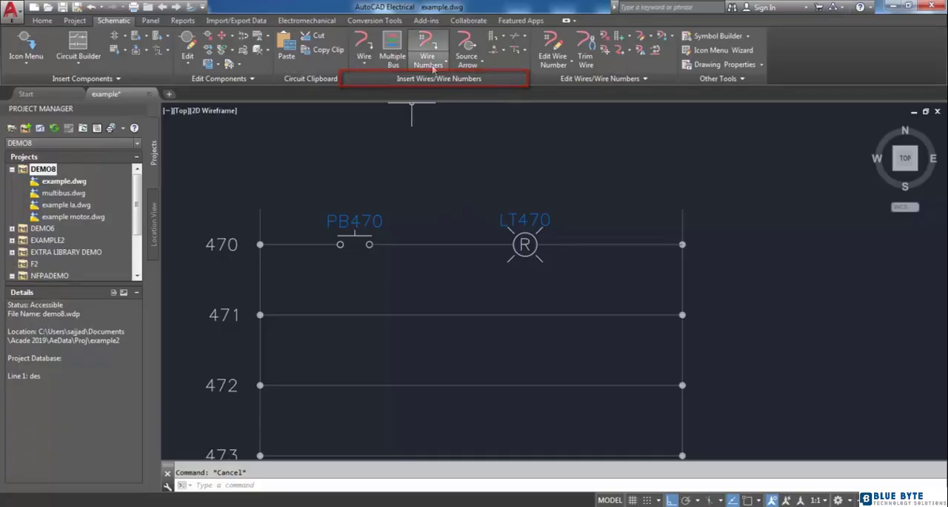
# Insert a line-reference wire number on the individual wire between PB470 and LT470.
pyautogui.click(429, 49)
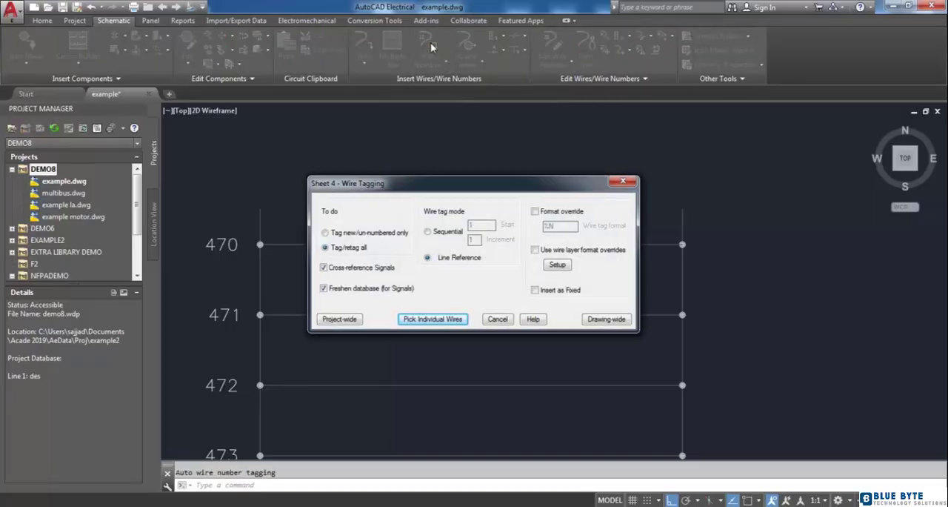
pyautogui.moveTo(418, 182); pyautogui.dragTo(418, 172)
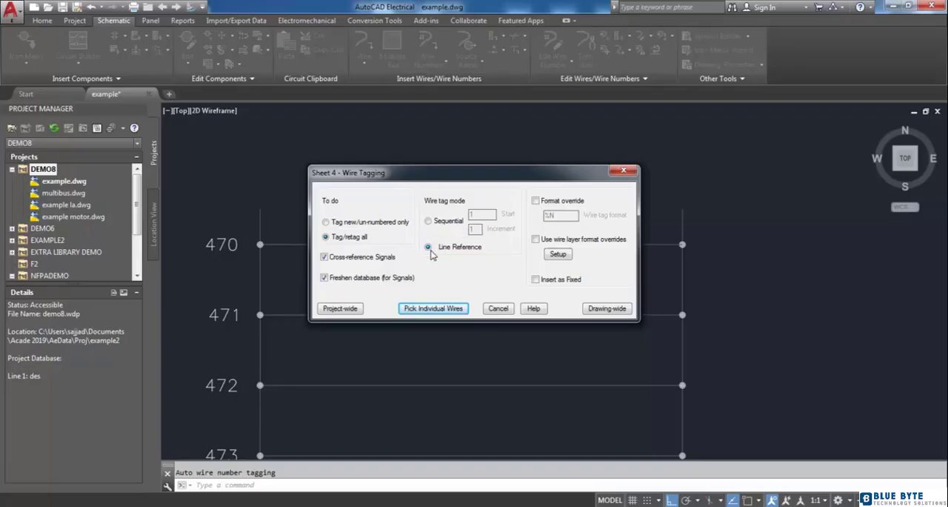
pyautogui.click(438, 310)
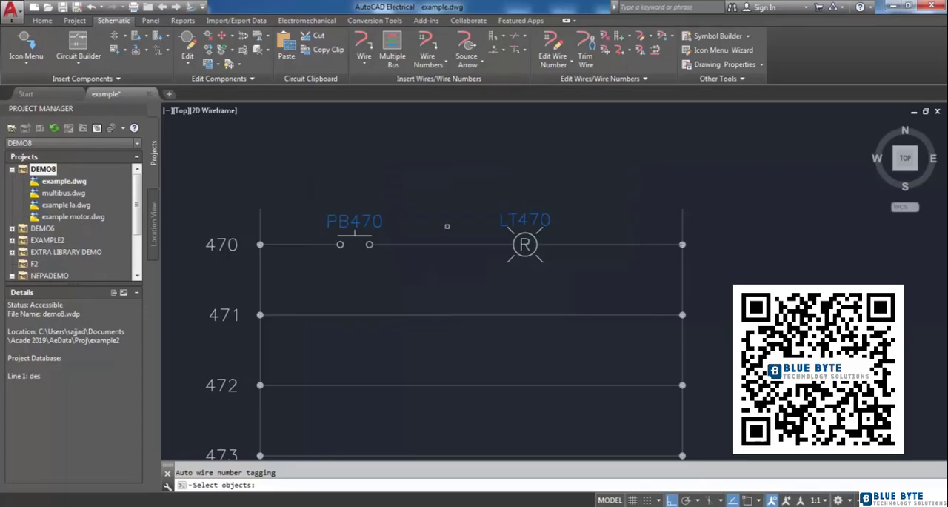
pyautogui.click(446, 245)
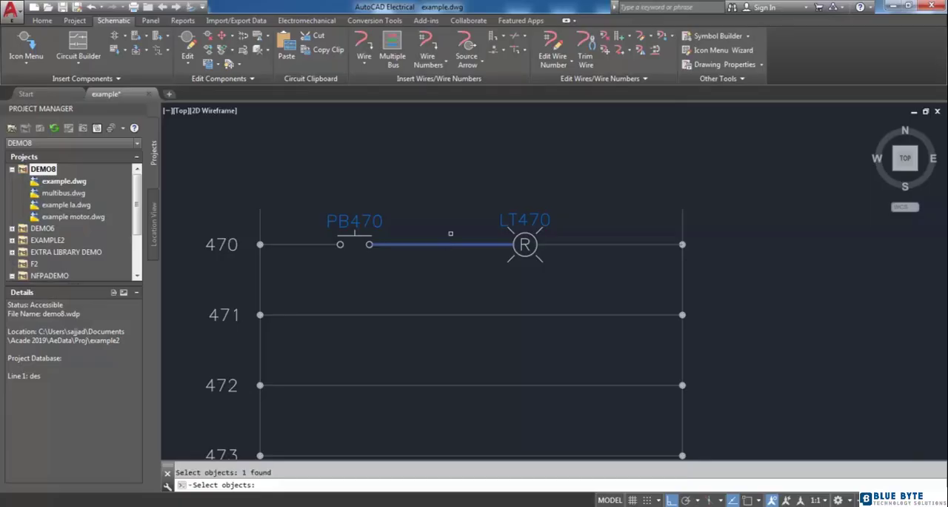
pyautogui.press('Return')
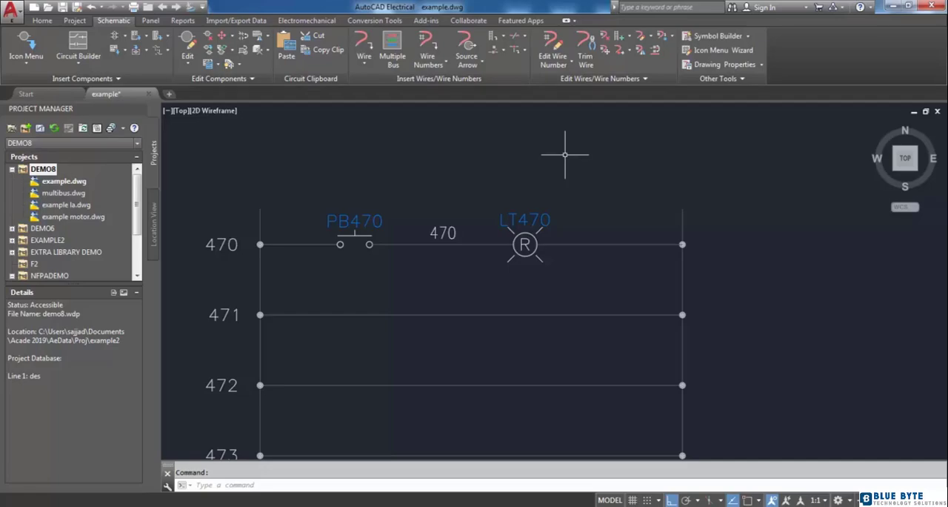
# Fix wire number 470 on the wire between PB470 and LT470.
pyautogui.click(564, 66)
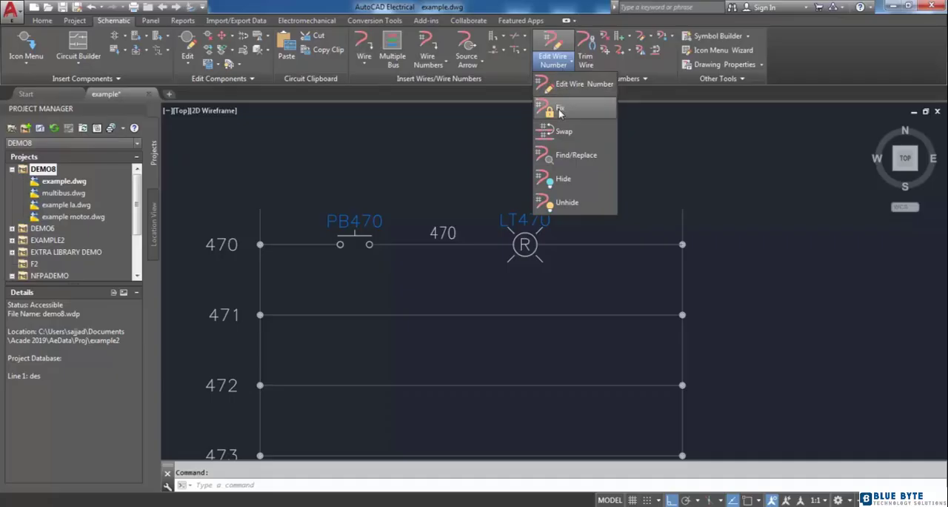
pyautogui.click(560, 108)
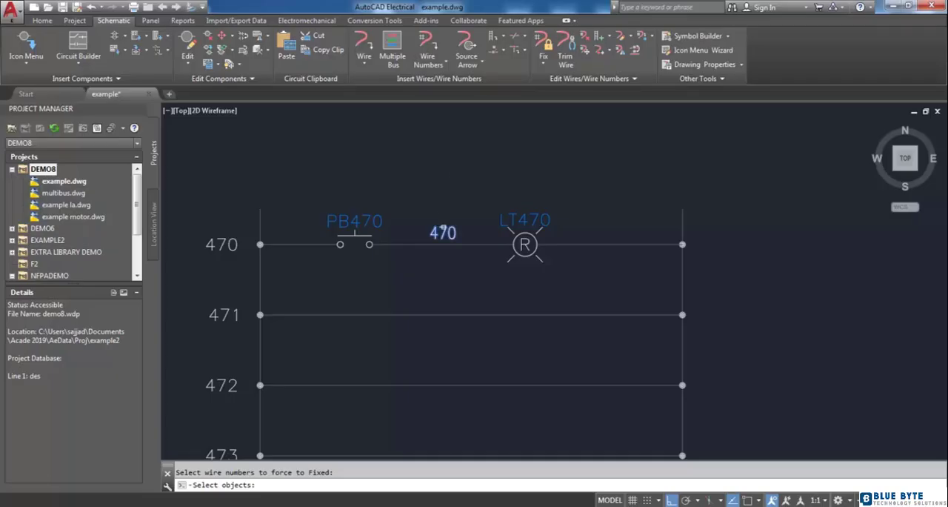
pyautogui.click(444, 226)
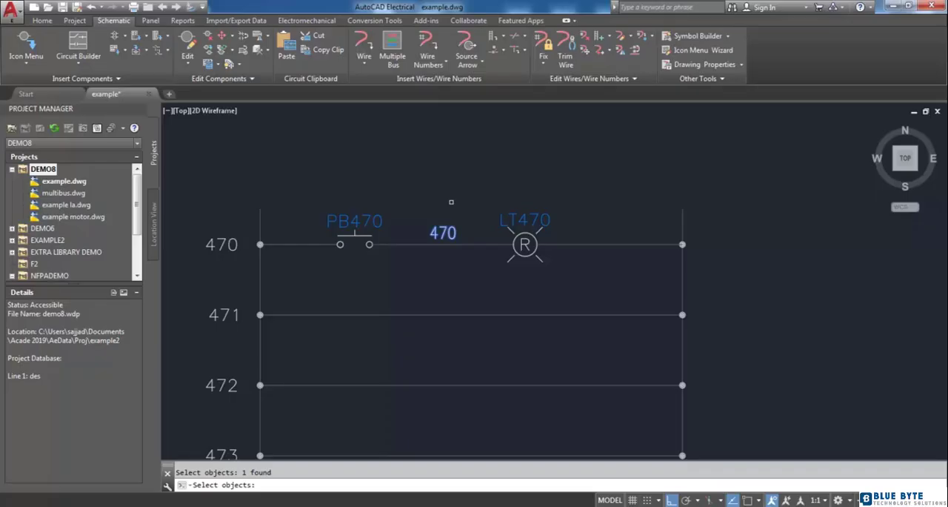
pyautogui.press('Return')
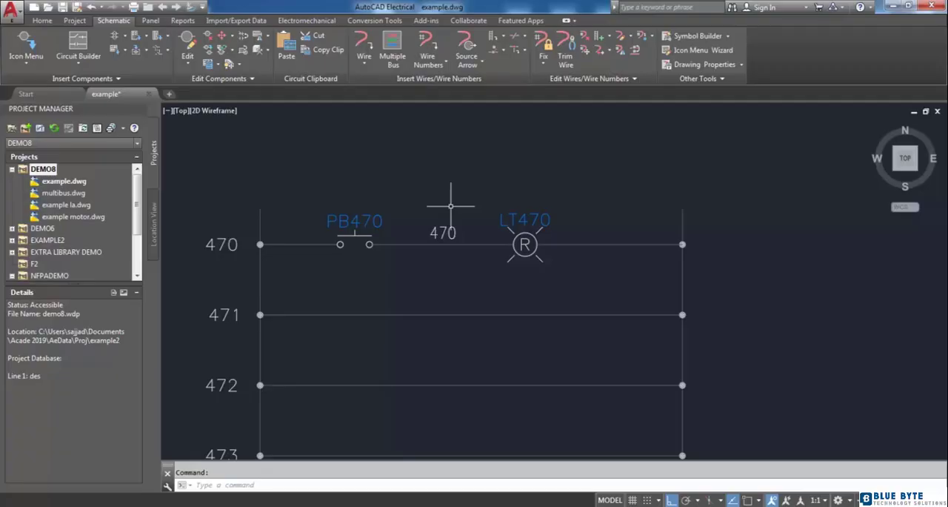
# Try to retag the fixed-number wire between PB470 and LT470 individually using Sequential wire tag mode.
pyautogui.click(428, 46)
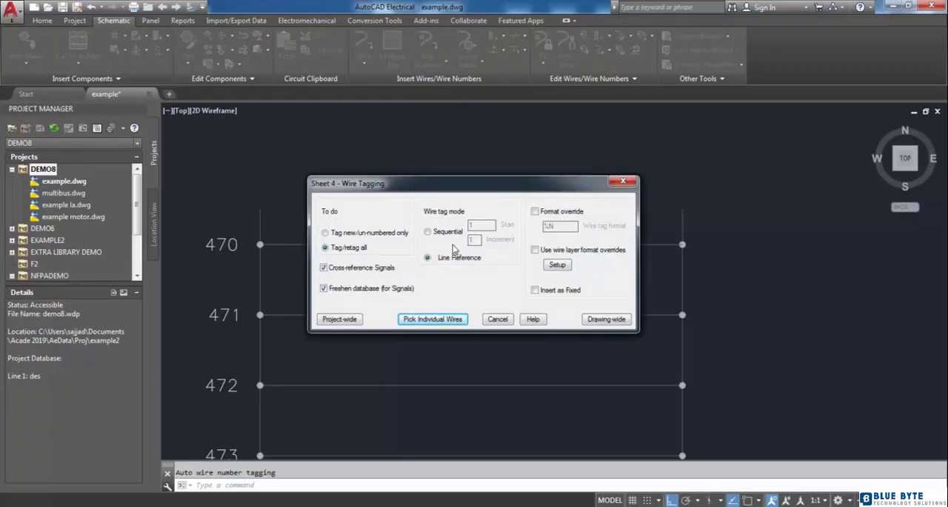
pyautogui.click(429, 234)
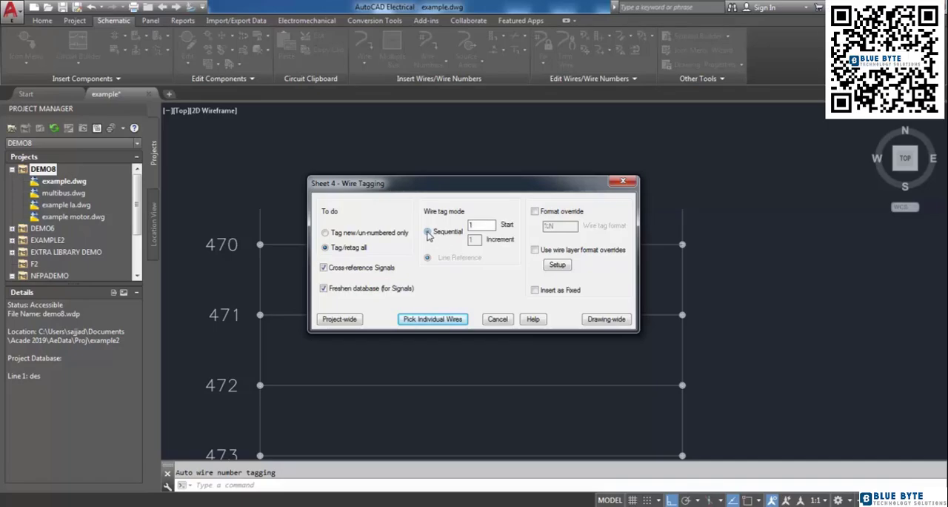
pyautogui.click(439, 319)
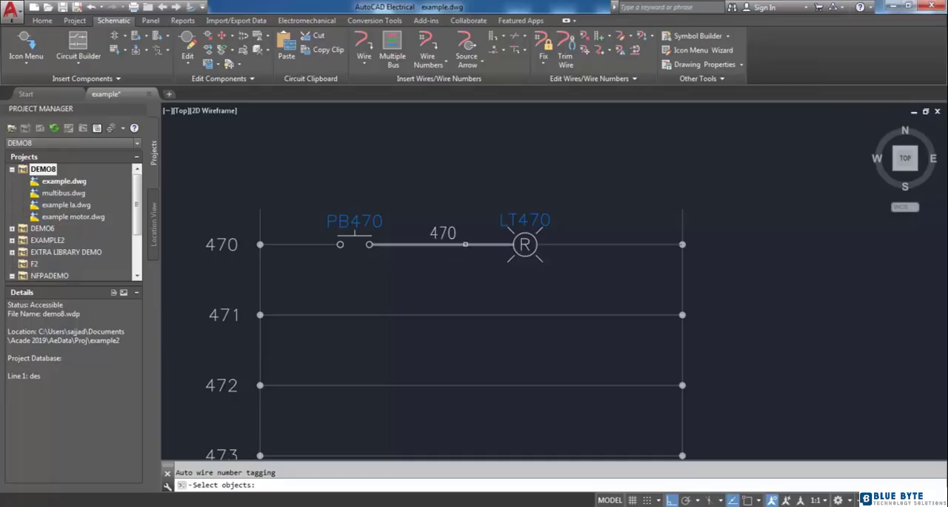
pyautogui.click(464, 246)
pyautogui.press('Return')
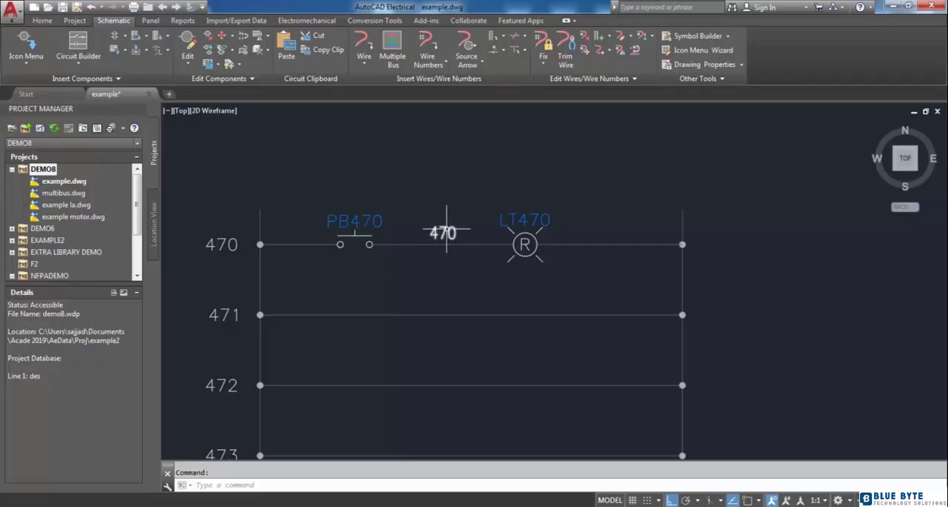
# Edit wire number 470 between PB470 and LT470 to remove its Fixed setting.
pyautogui.rightClick(445, 233)
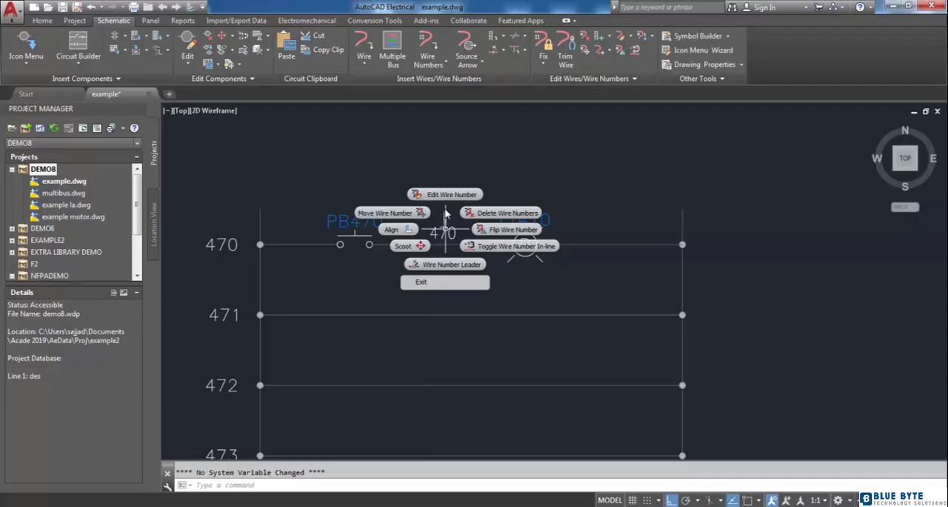
pyautogui.click(446, 195)
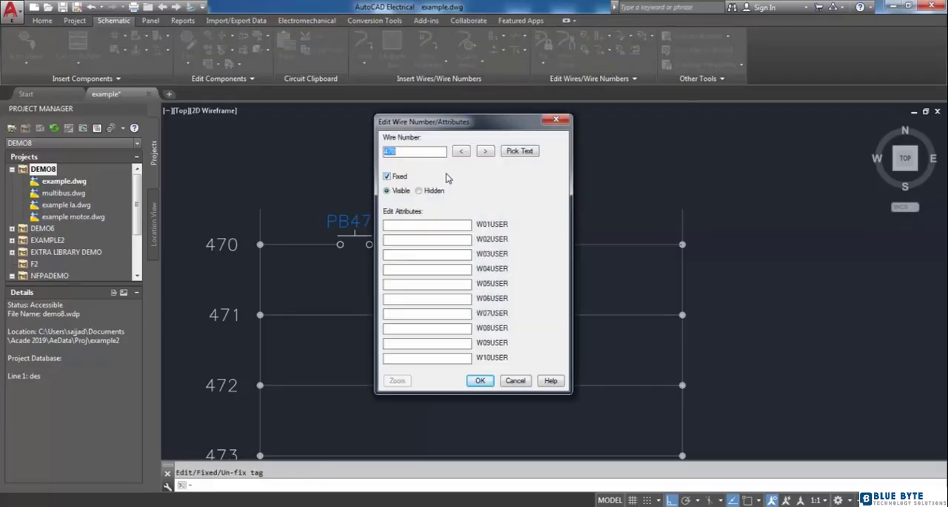
pyautogui.click(386, 176)
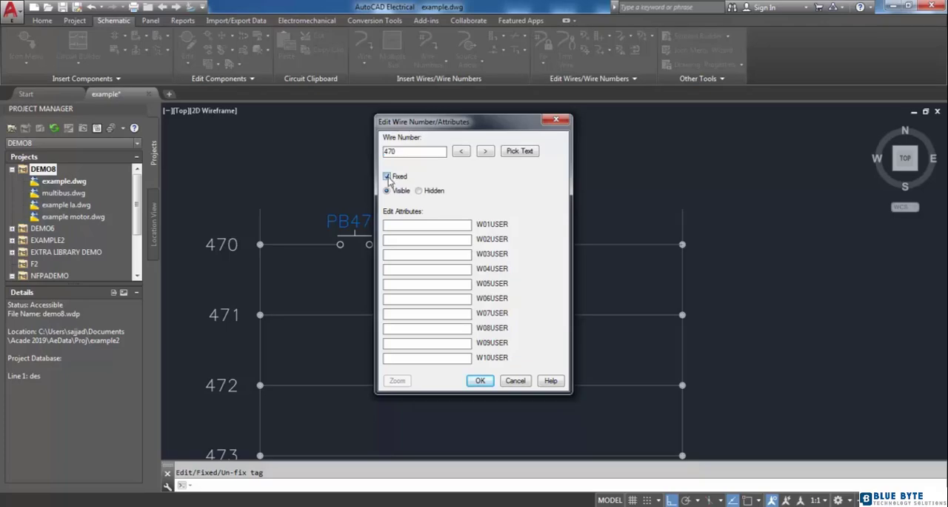
pyautogui.click(480, 380)
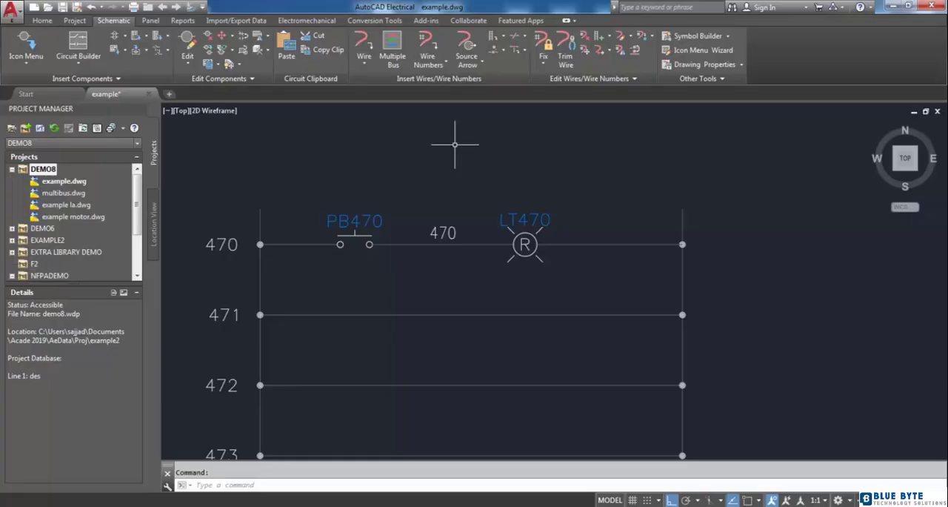
# Retag the individual wire between PB470 and LT470 with a sequential wire number in place of 470.
pyautogui.click(428, 46)
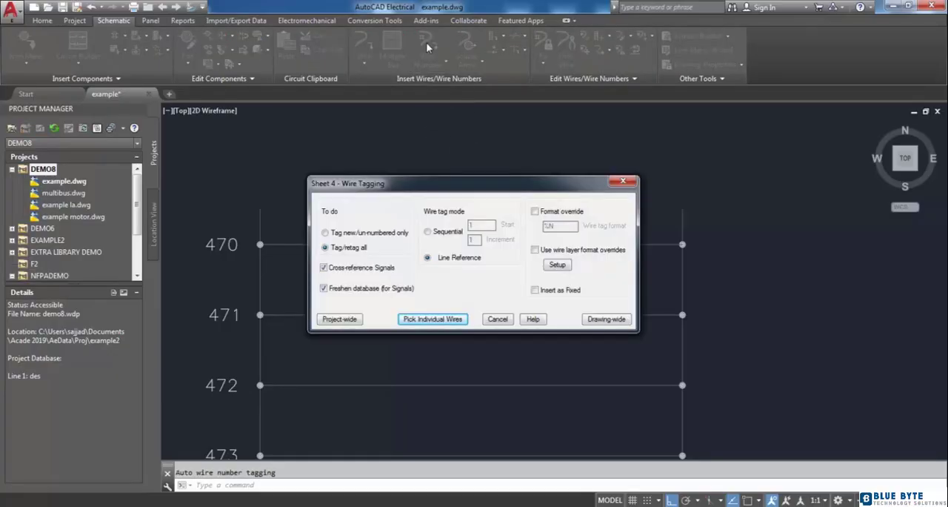
pyautogui.click(428, 232)
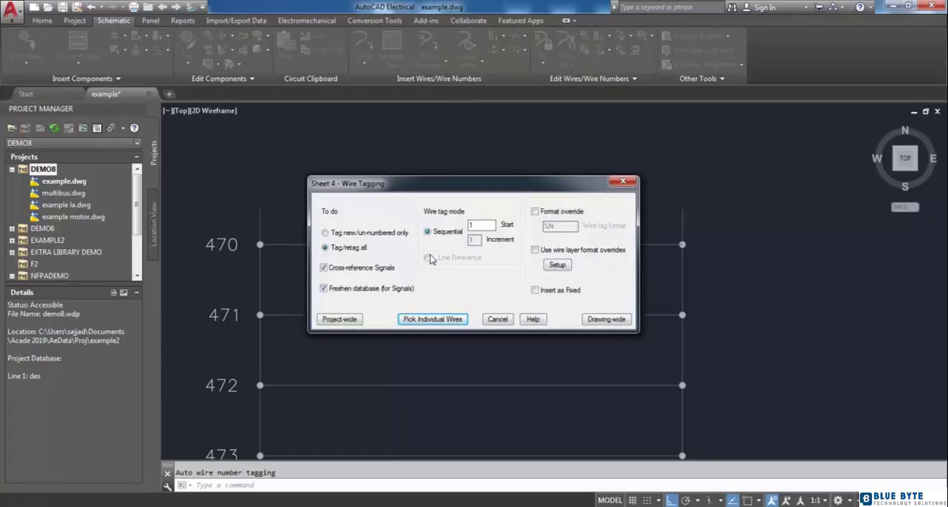
pyautogui.click(433, 319)
pyautogui.click(465, 243)
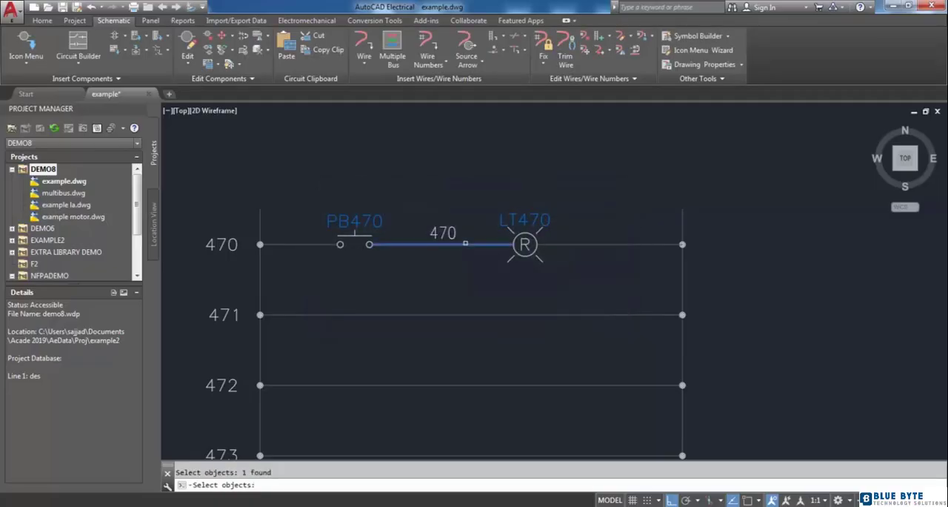
pyautogui.press('Return')
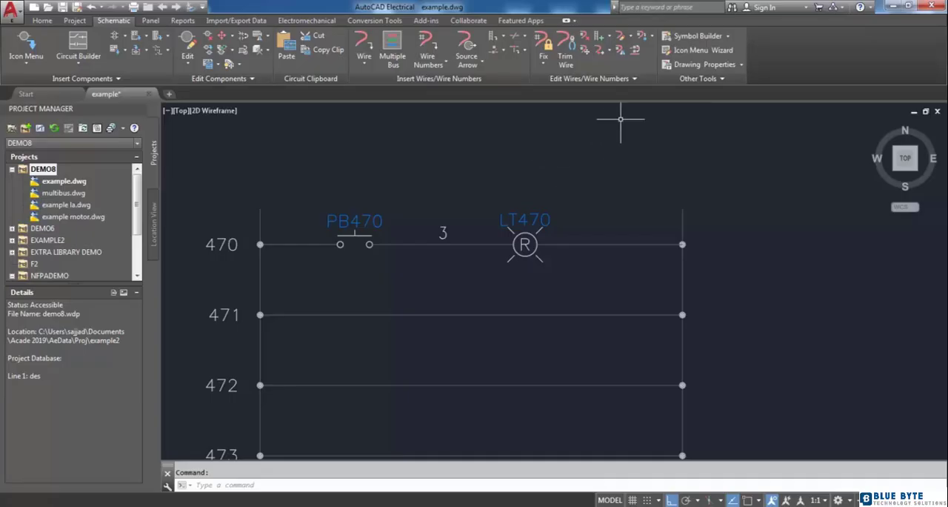
# Place two in-line copies of the wire number, one near LT470 and one near PB470 on the same wire.
pyautogui.click(652, 37)
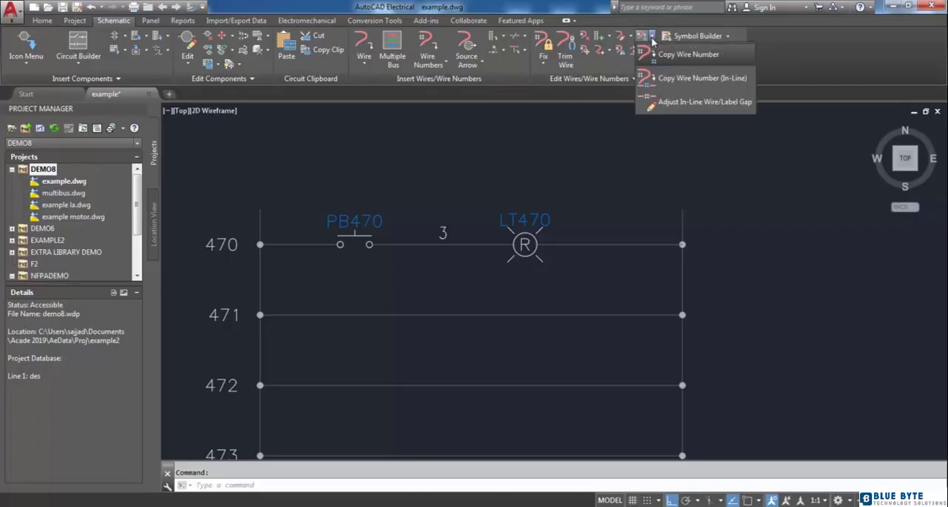
pyautogui.click(656, 77)
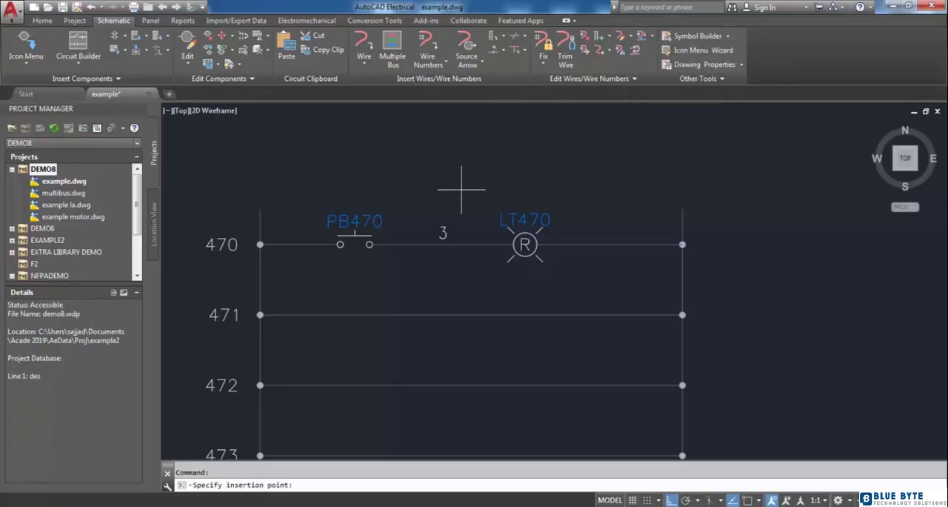
pyautogui.click(468, 243)
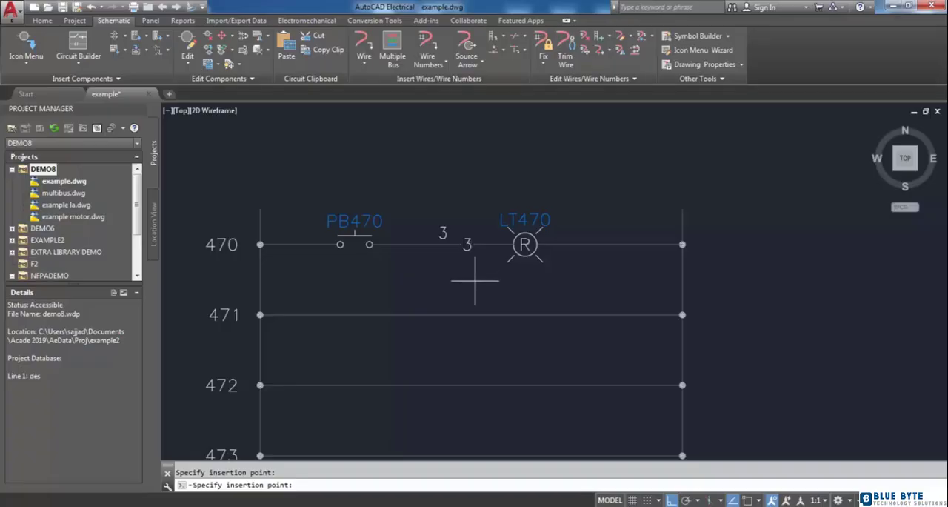
pyautogui.click(403, 245)
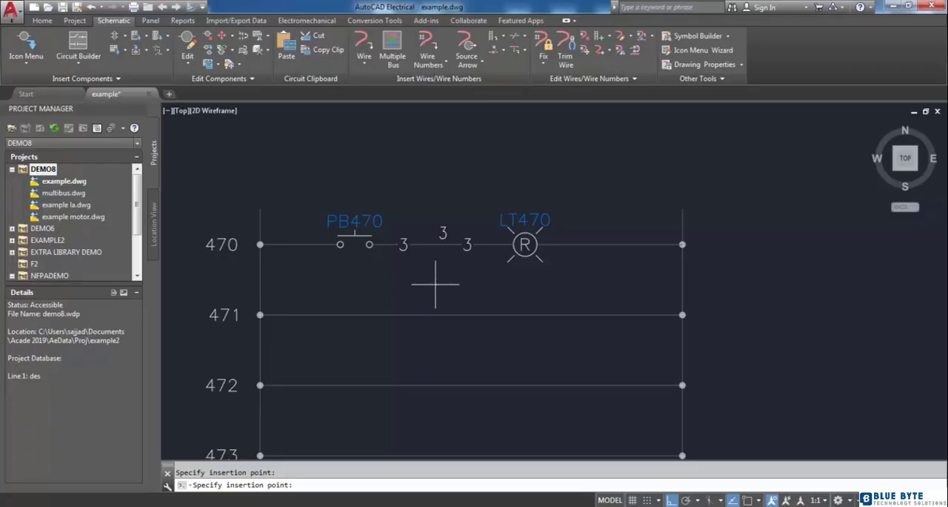
pyautogui.press('Escape')
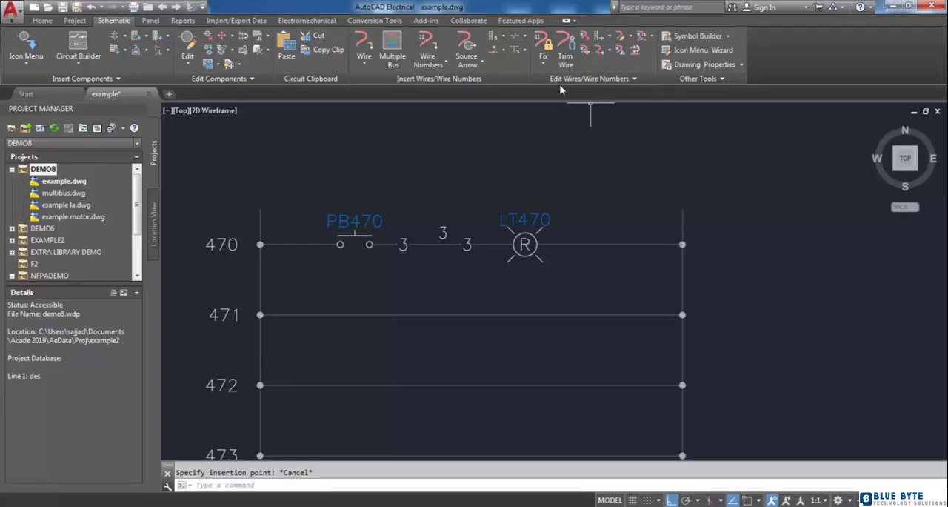
# Flip the wire number above the PB470–LT470 wire to the underside, and flip it back above.
pyautogui.click(621, 49)
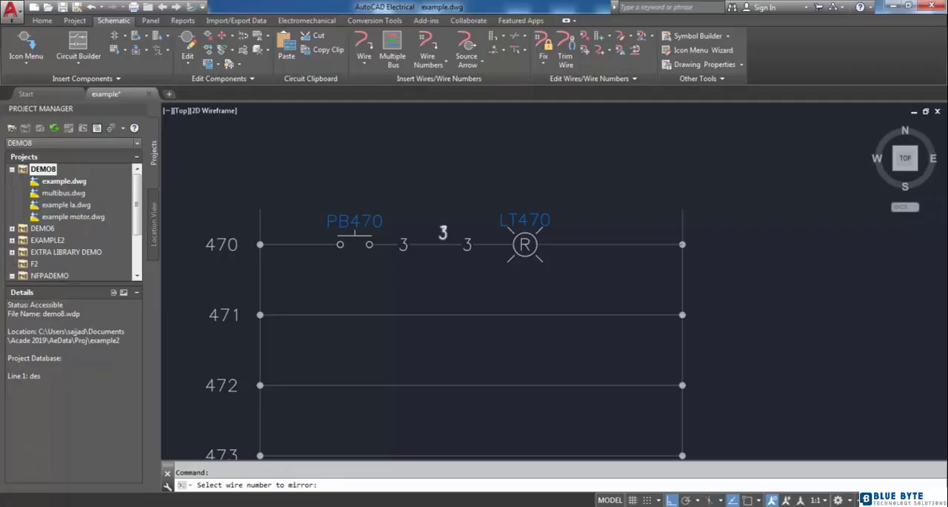
pyautogui.click(443, 232)
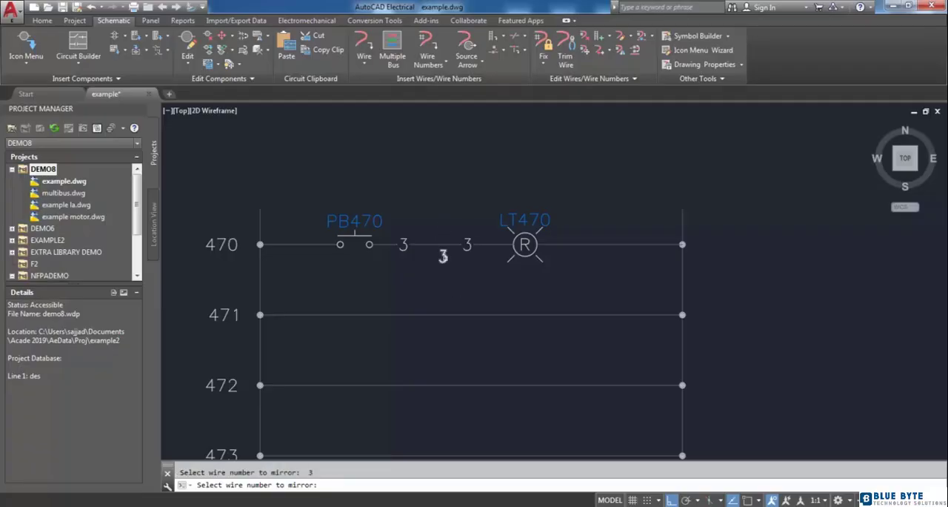
pyautogui.click(443, 256)
pyautogui.press('Return')
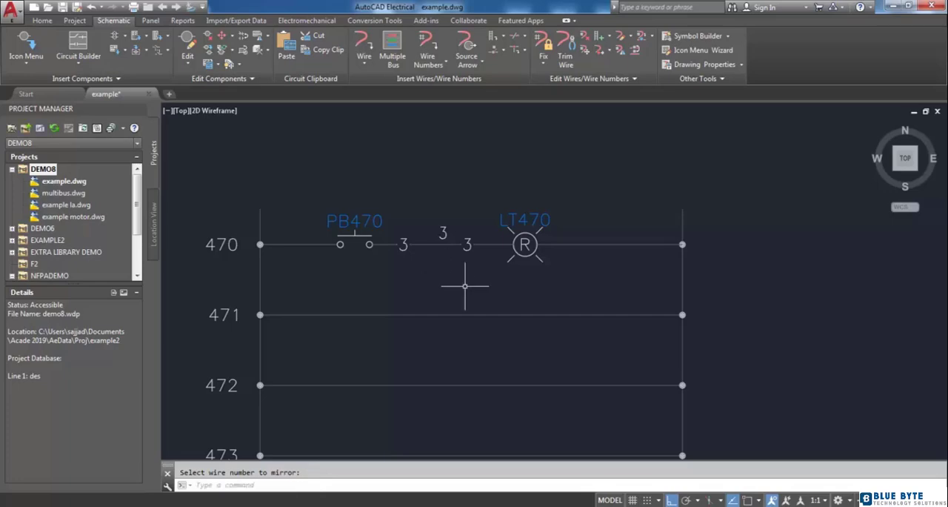